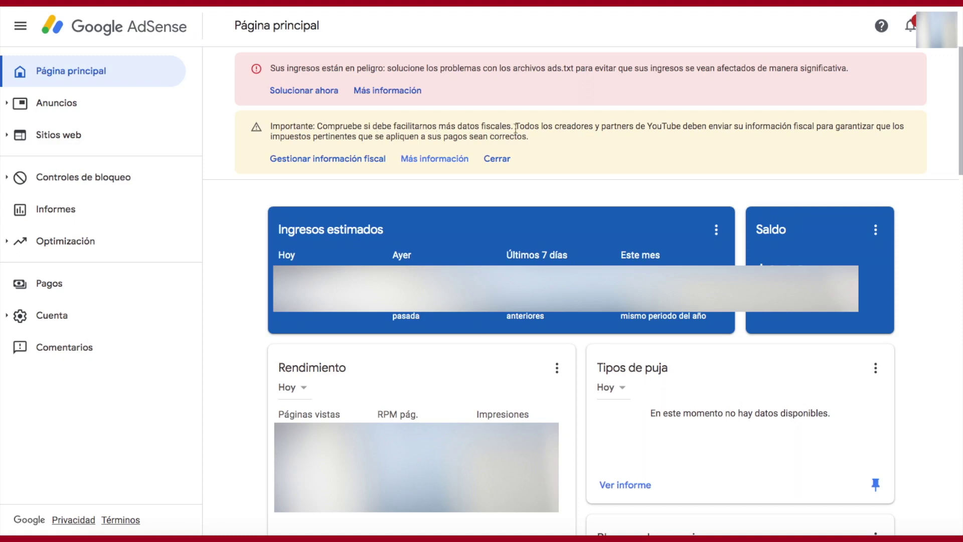
# Open the tax information management page from the YouTube tax notice and start adding US tax information
pyautogui.moveTo(516, 128); pyautogui.dragTo(836, 125)
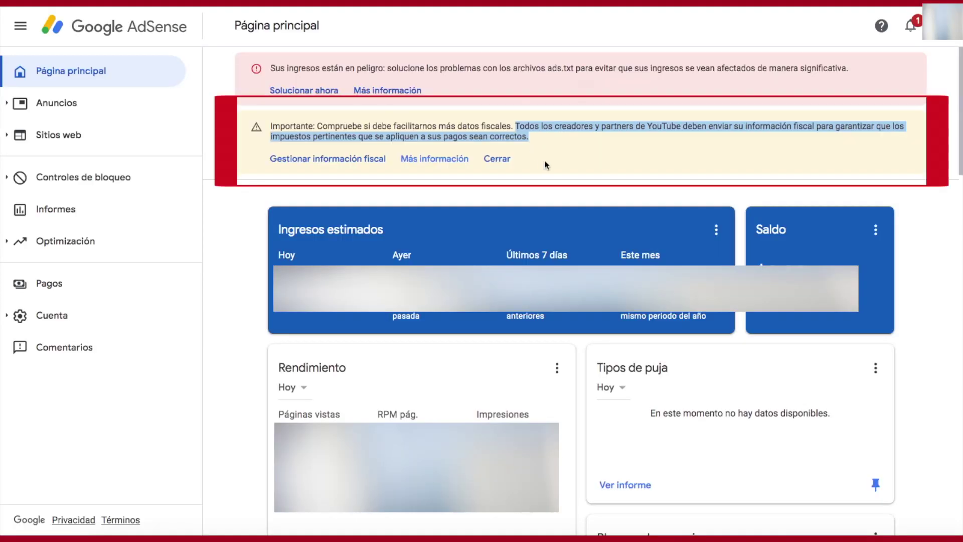
pyautogui.click(573, 155)
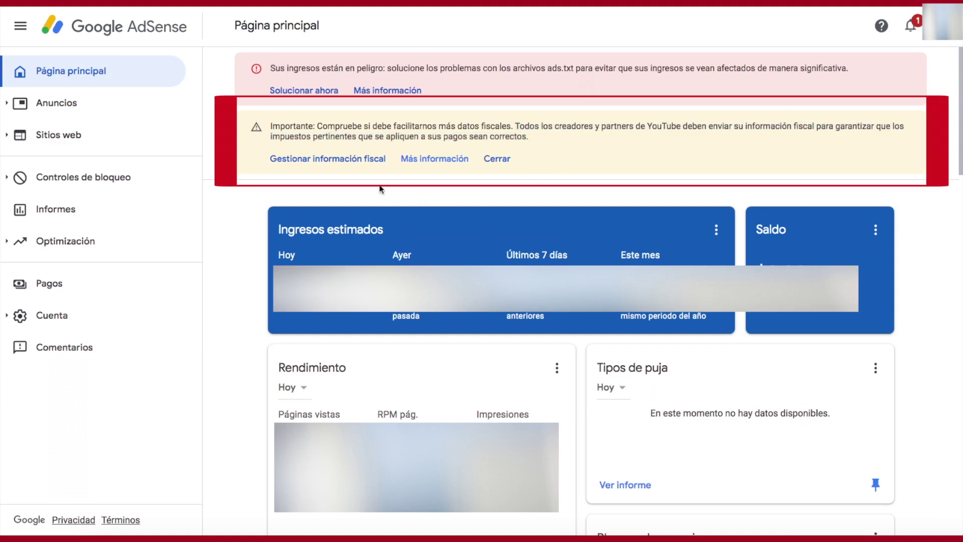
pyautogui.click(336, 160)
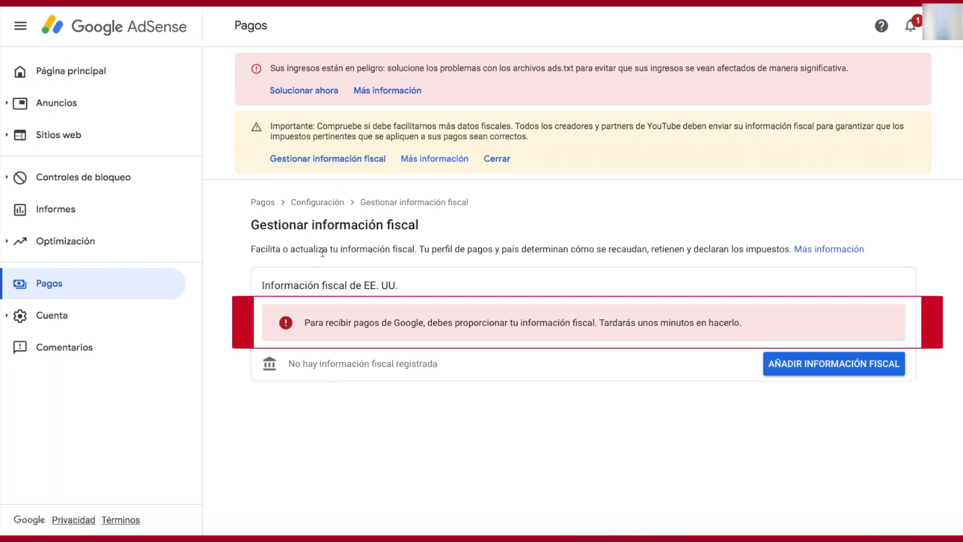
pyautogui.moveTo(363, 285); pyautogui.dragTo(405, 284)
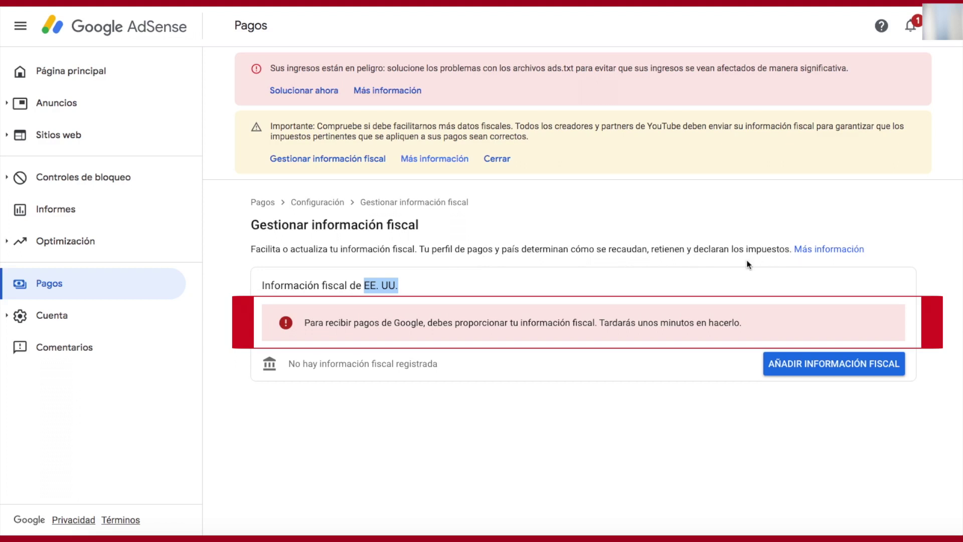
pyautogui.click(496, 279)
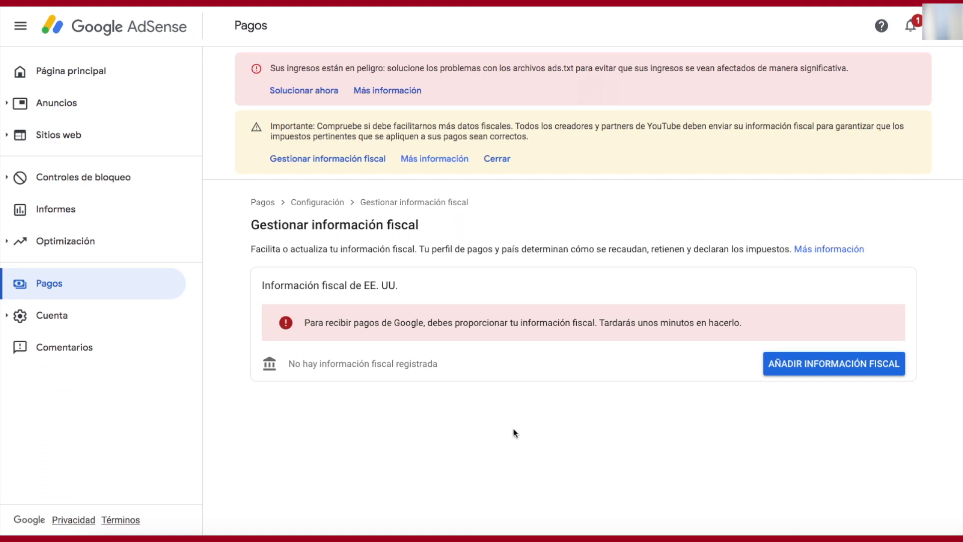
pyautogui.click(842, 366)
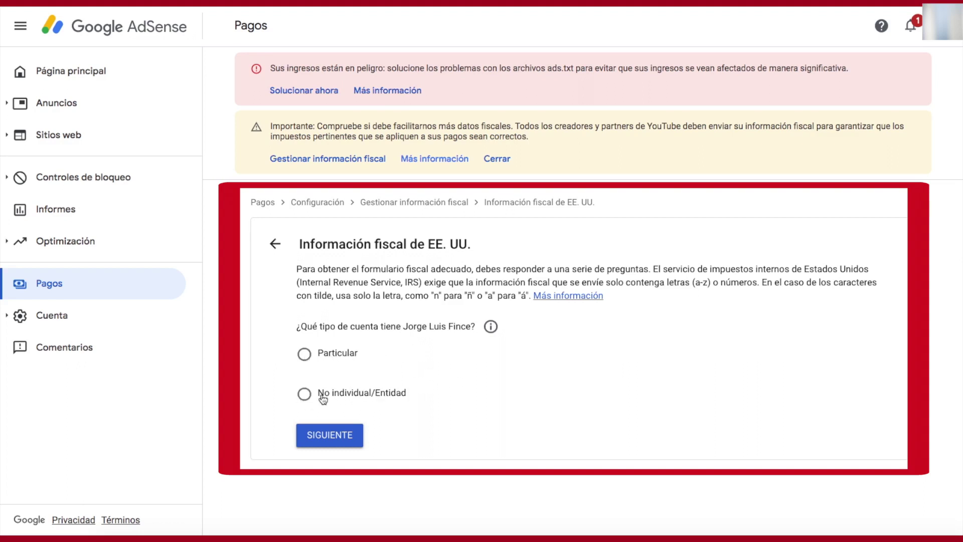
# Set the account type to Particular and answer No to being a US citizen or resident
pyautogui.click(304, 395)
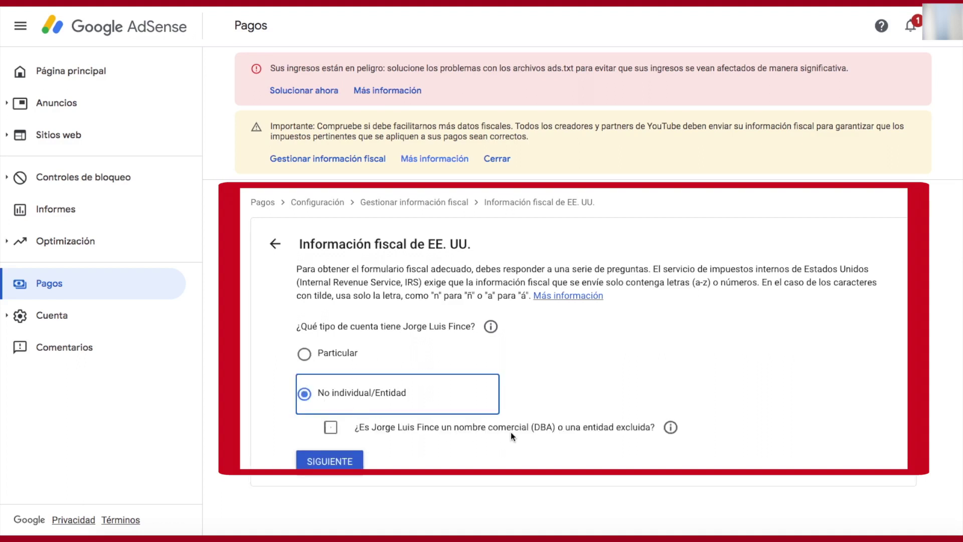
pyautogui.click(306, 353)
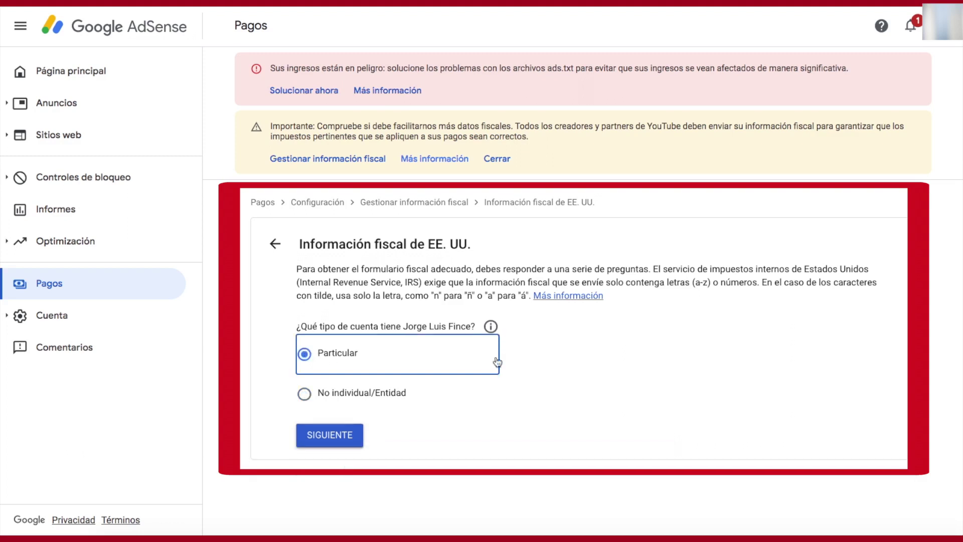
pyautogui.click(332, 434)
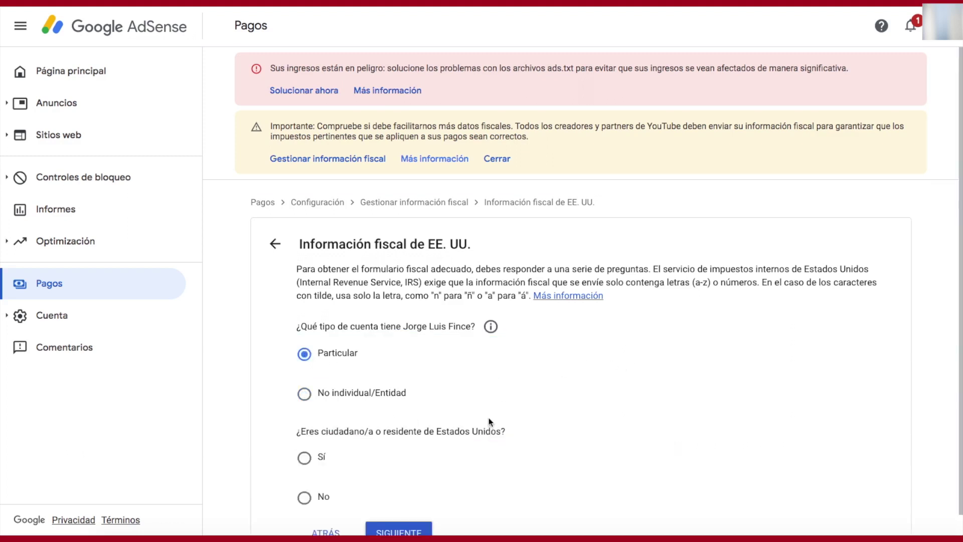
pyautogui.scroll(-1, 565, 402)
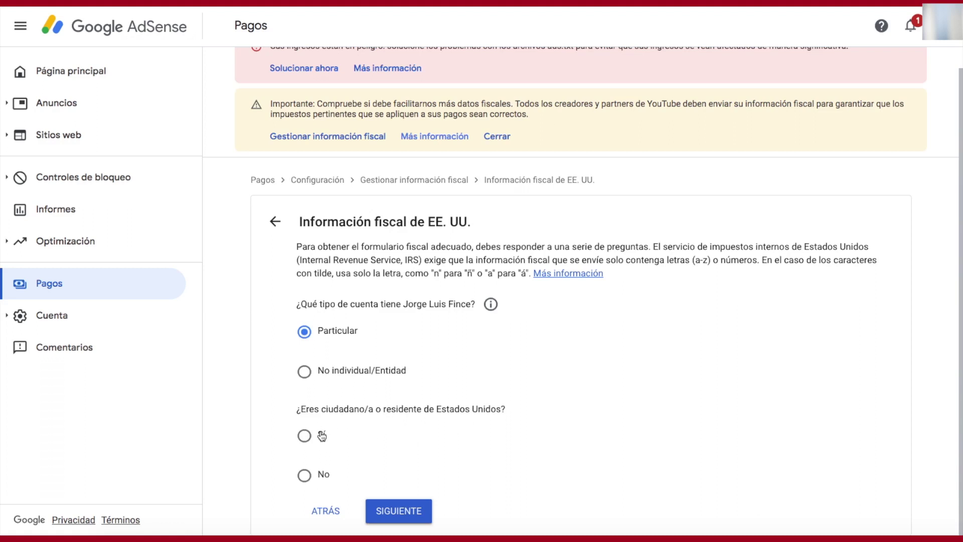
pyautogui.click(304, 475)
pyautogui.click(399, 509)
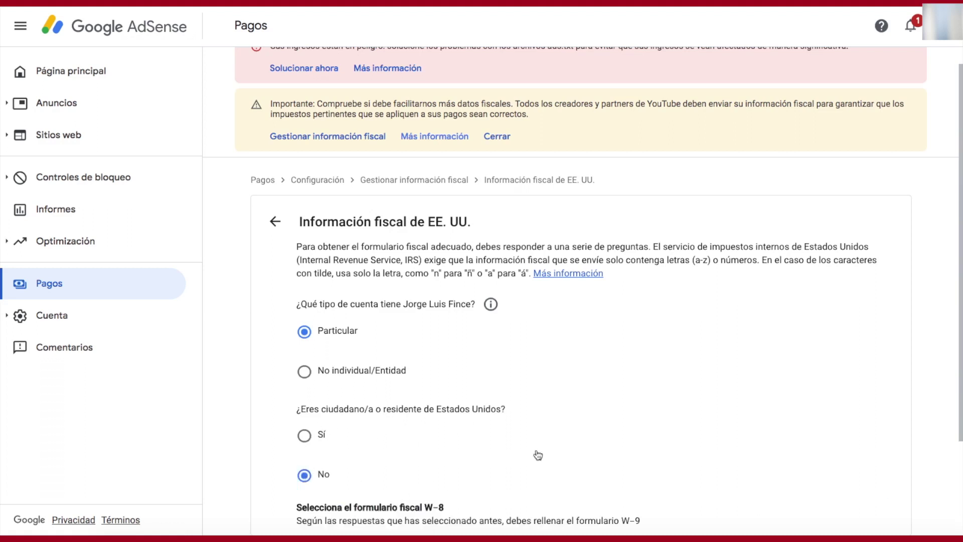
# Choose the W-8BEN tax form, open it and look through its tax identification section
pyautogui.scroll(-2, 643, 377)
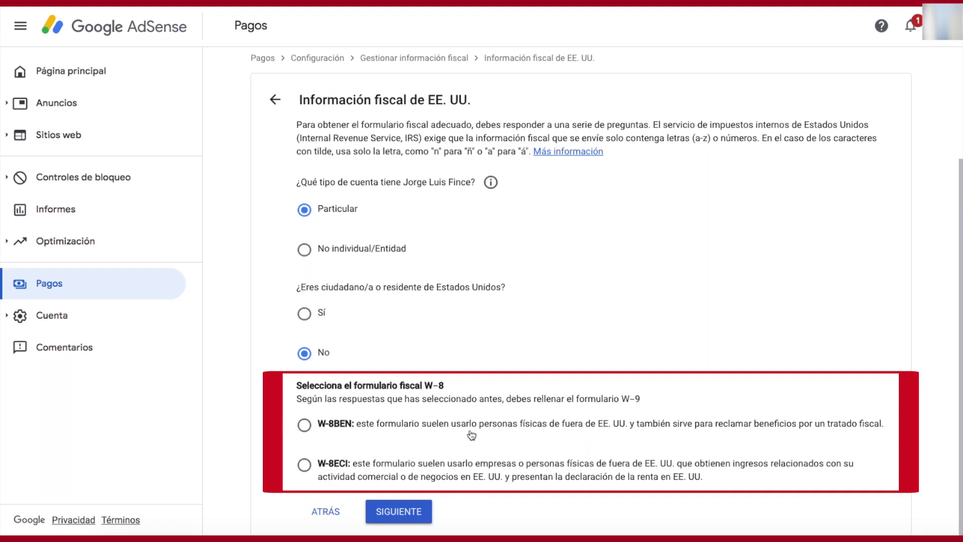
pyautogui.moveTo(621, 397); pyautogui.dragTo(641, 398)
pyautogui.click(399, 515)
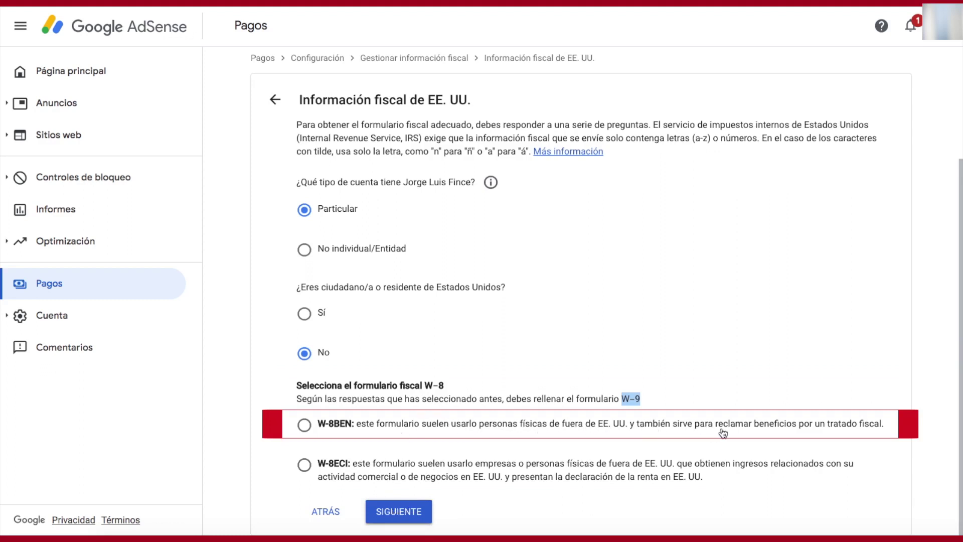
pyautogui.click(314, 432)
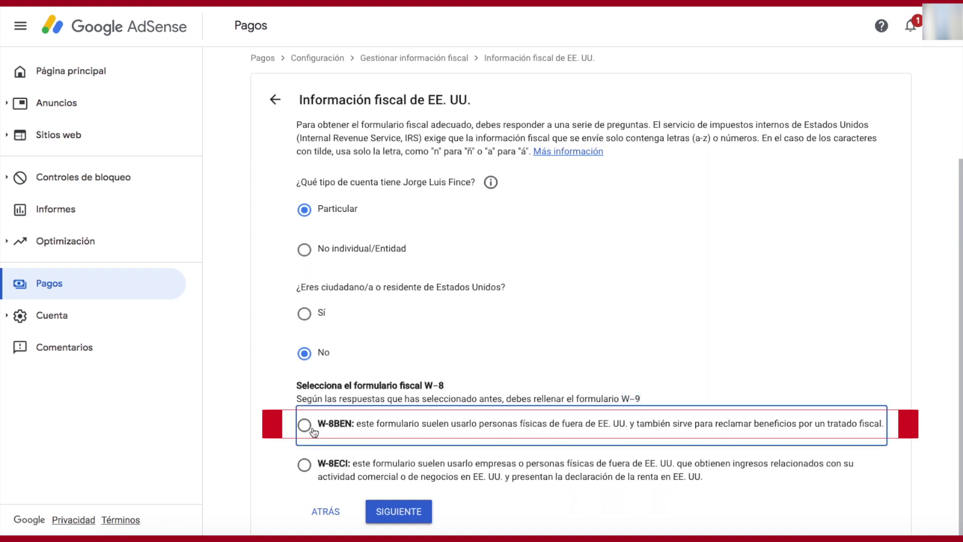
pyautogui.click(314, 431)
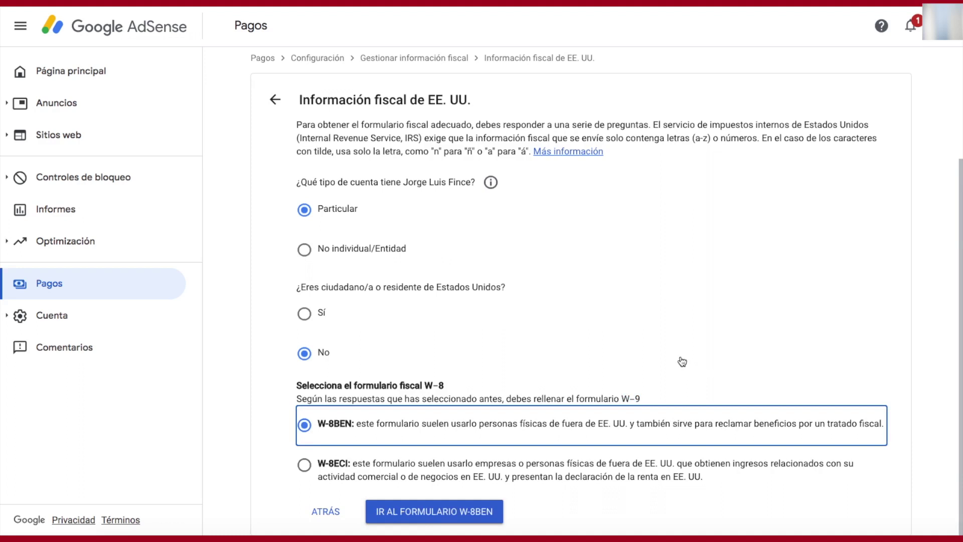
pyautogui.click(457, 510)
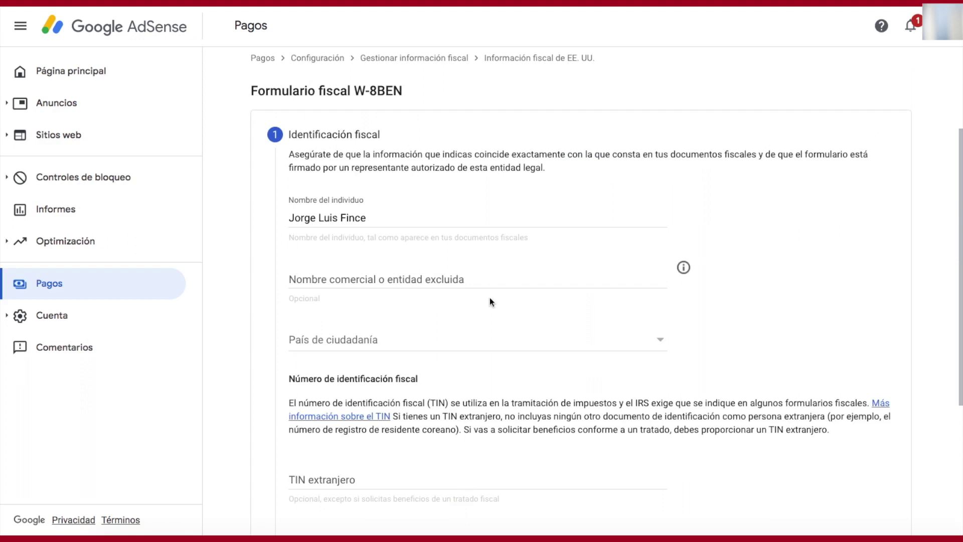
pyautogui.scroll(-5, 491, 299)
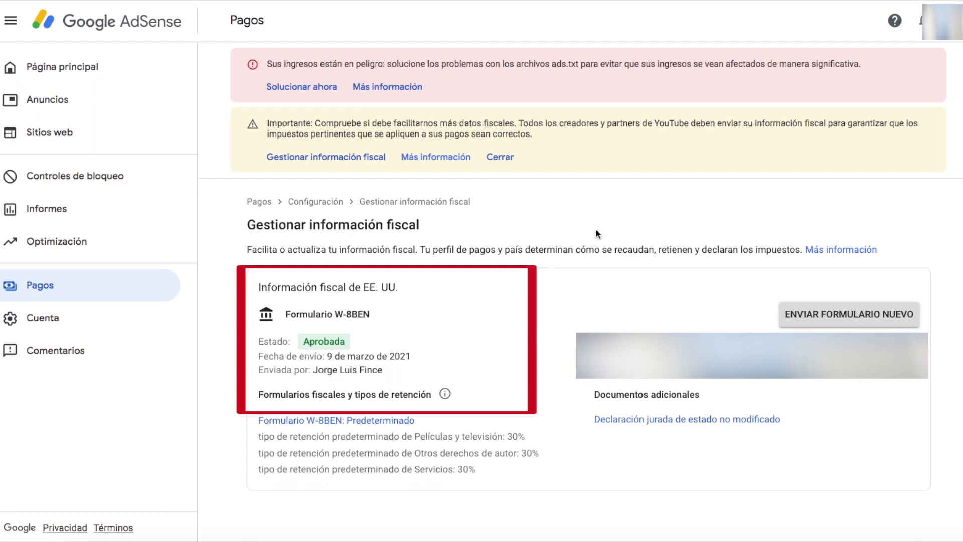
# Dismiss the notice about providing more tax data and check the default withholding rate for Servicios
pyautogui.click(501, 158)
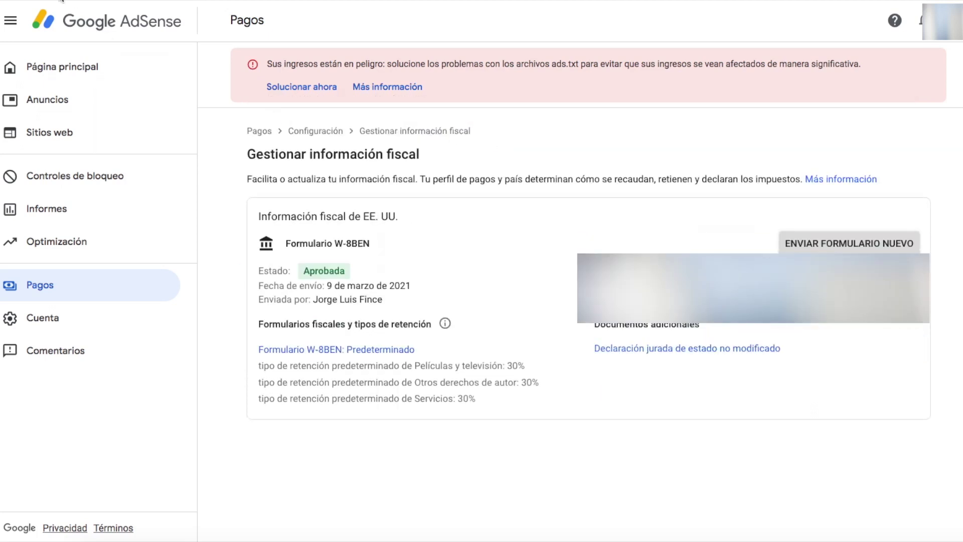
pyautogui.press('F5')
pyautogui.moveTo(458, 399); pyautogui.dragTo(486, 407)
pyautogui.click(486, 403)
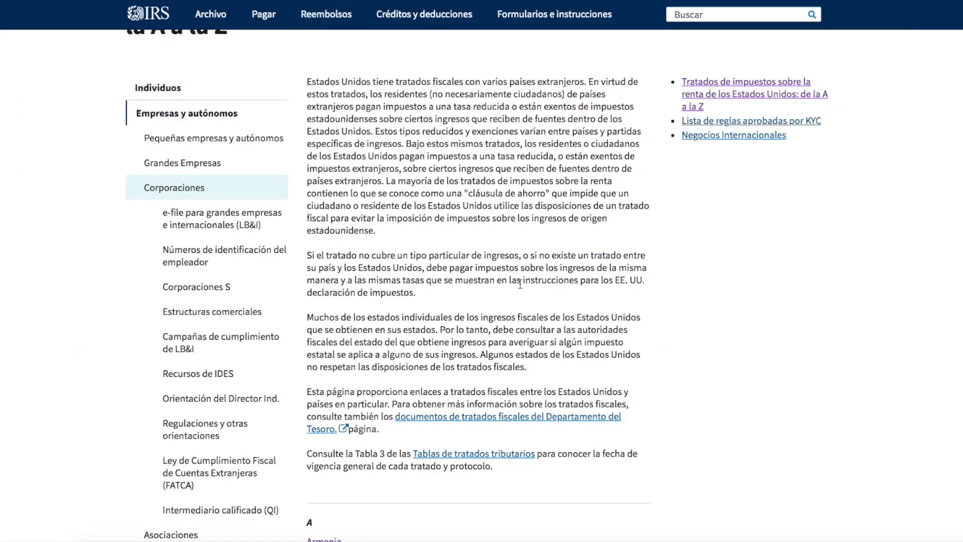
# Switch to the IRS website and examine the alphabetical list of countries with US income tax treaties
pyautogui.scroll(-8, 519, 284)
pyautogui.scroll(1, 520, 284)
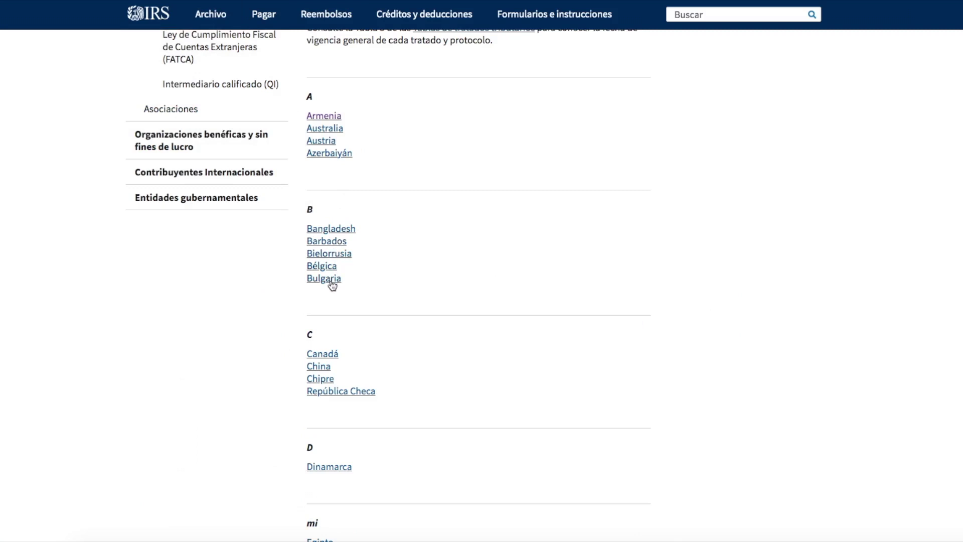
pyautogui.scroll(-1, 331, 284)
pyautogui.scroll(-3, 331, 282)
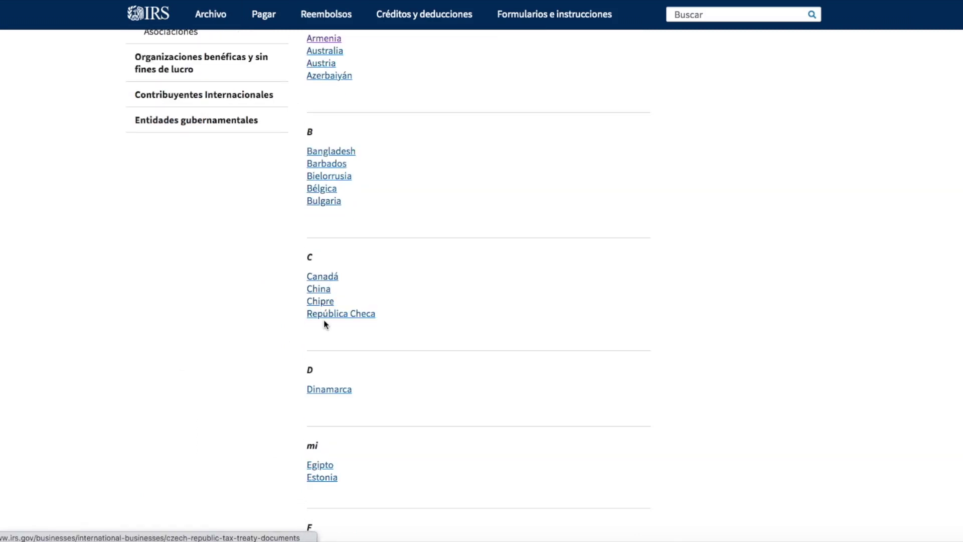
pyautogui.scroll(-5, 344, 393)
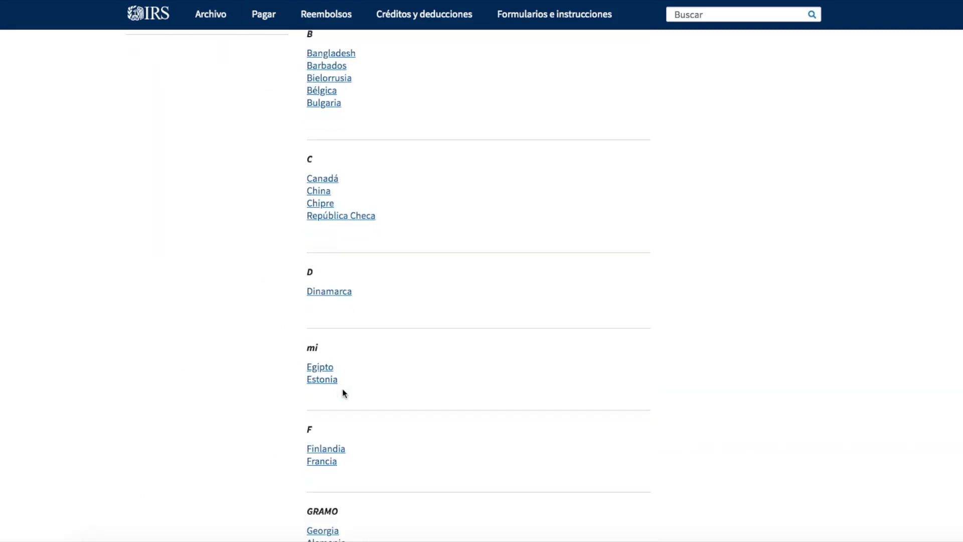
pyautogui.scroll(-2, 345, 393)
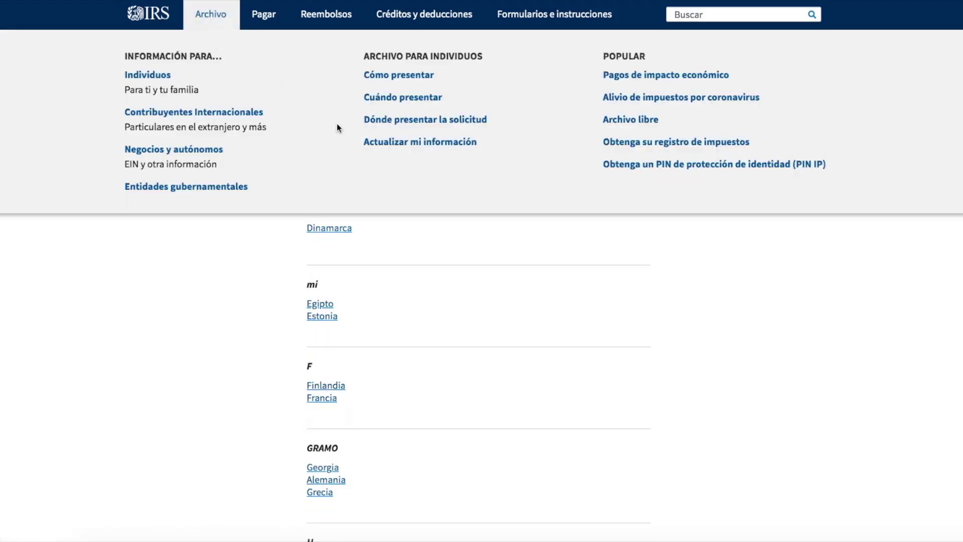
pyautogui.scroll(-12, 433, 341)
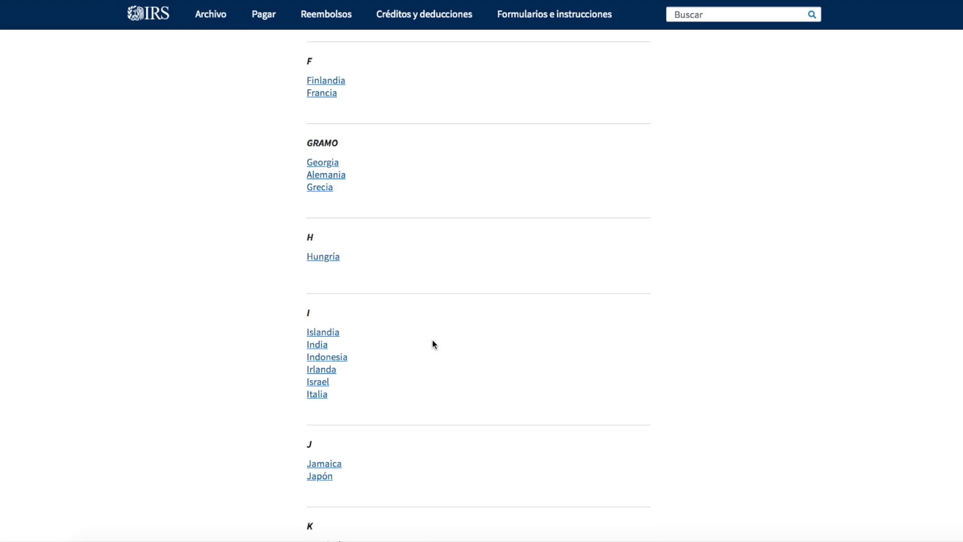
pyautogui.scroll(-20, 433, 341)
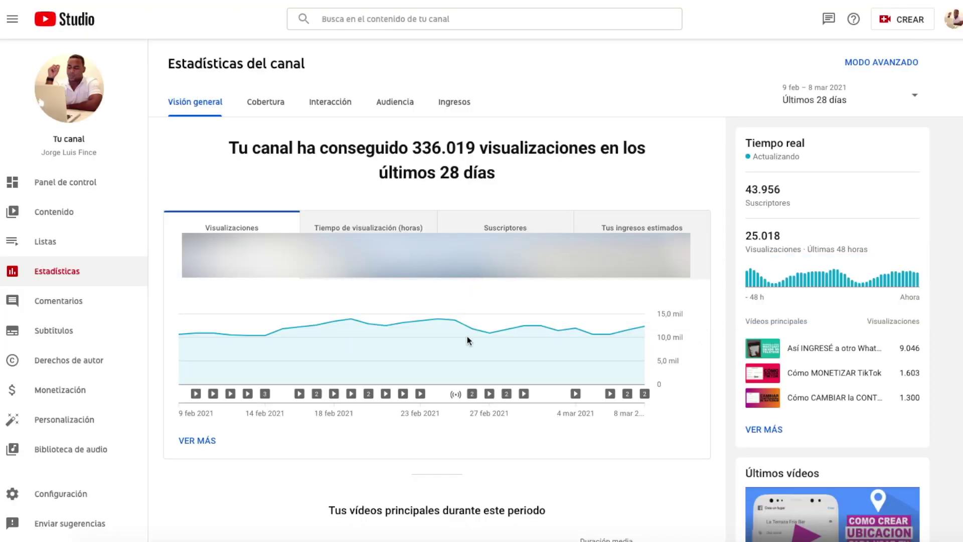
# Switch to YouTube Studio, open the channel analytics in advanced mode and set the period to Últimos 90 días
pyautogui.click(52, 273)
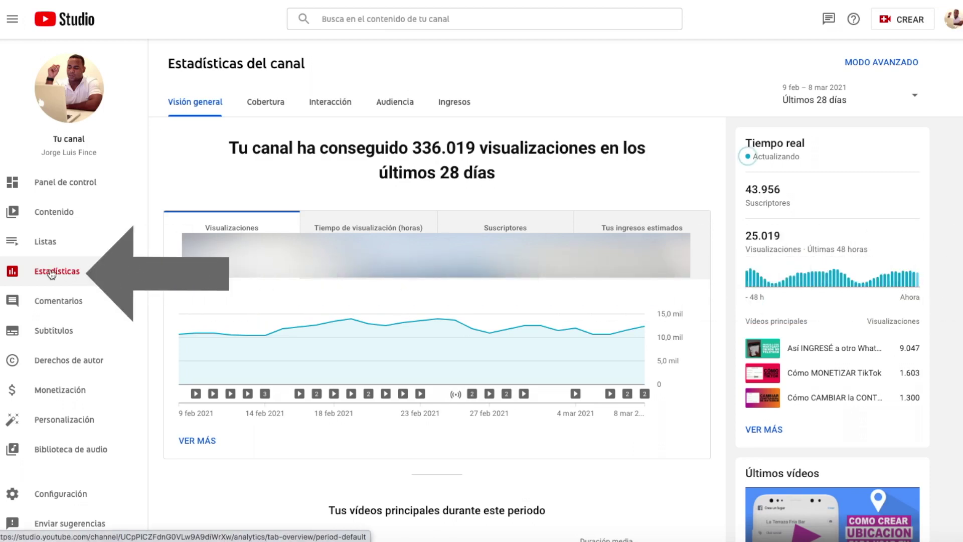
pyautogui.click(877, 64)
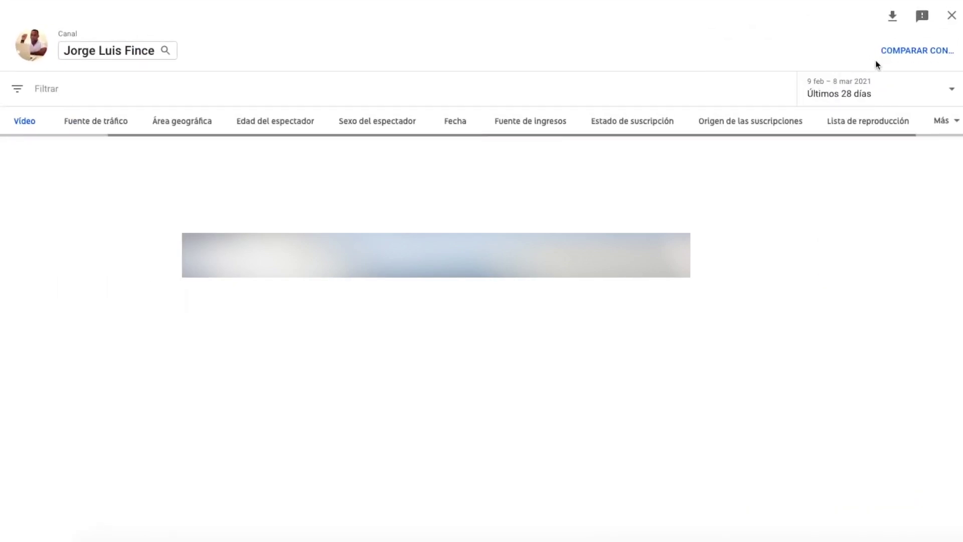
pyautogui.click(951, 90)
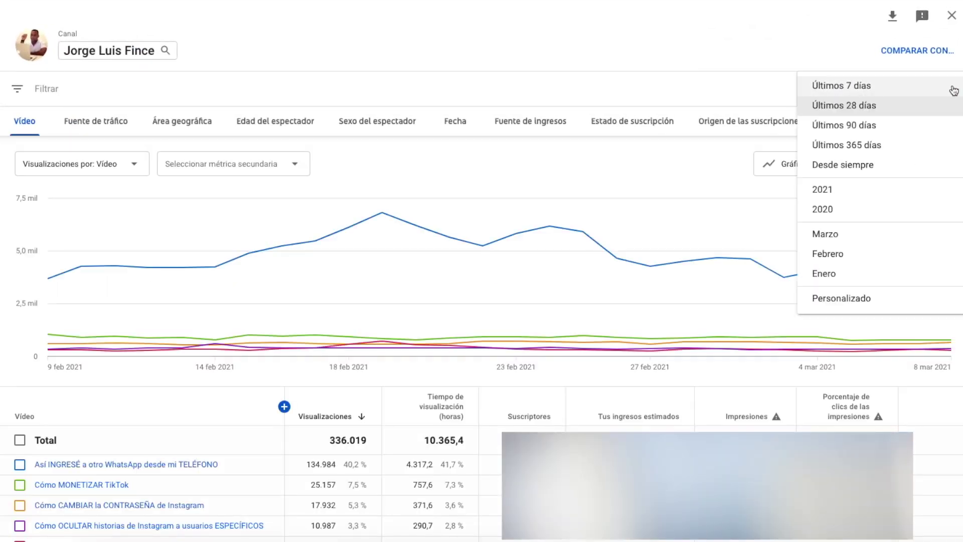
pyautogui.click(880, 130)
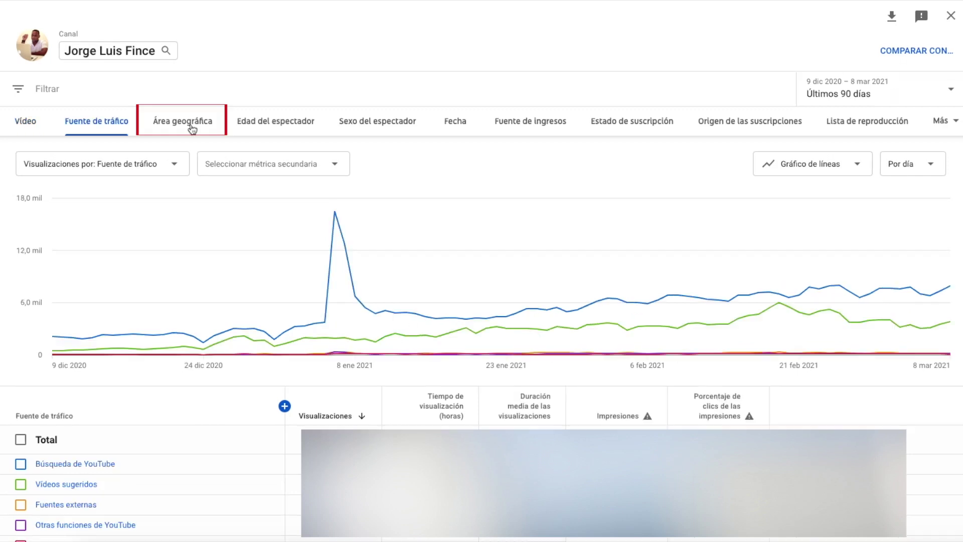
# Break the analytics down by Área geográfica with Tus ingresos estimados as the metric, and review the countries
pyautogui.click(190, 128)
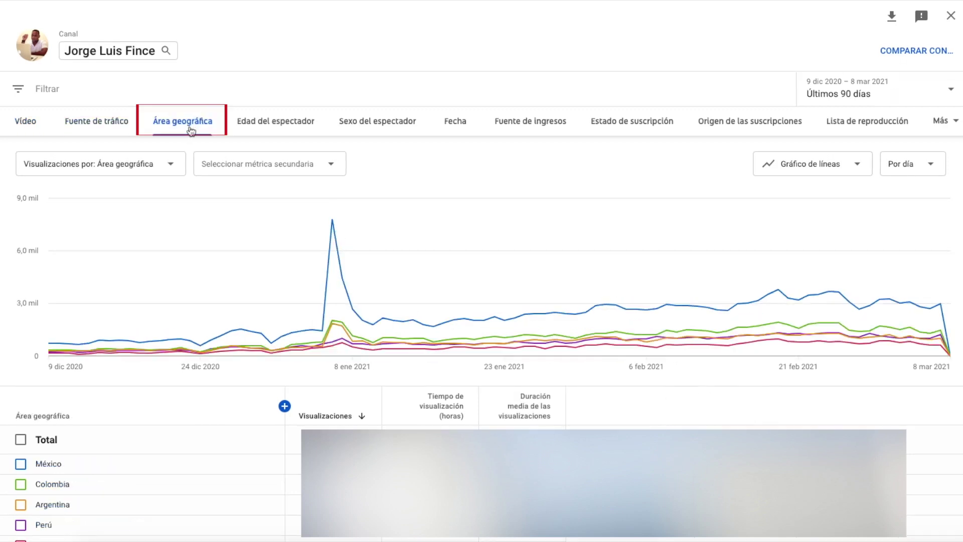
pyautogui.click(171, 162)
pyautogui.moveTo(143, 213)
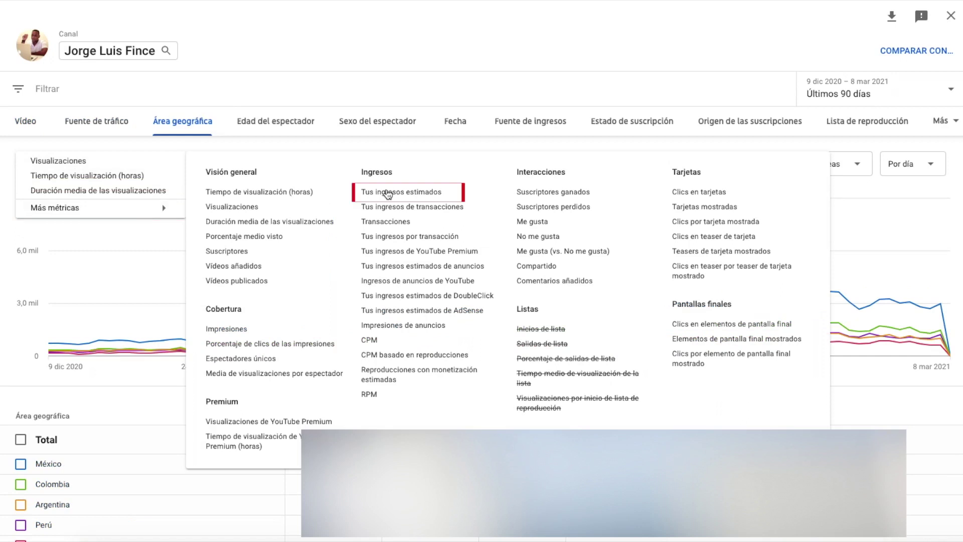
pyautogui.click(388, 193)
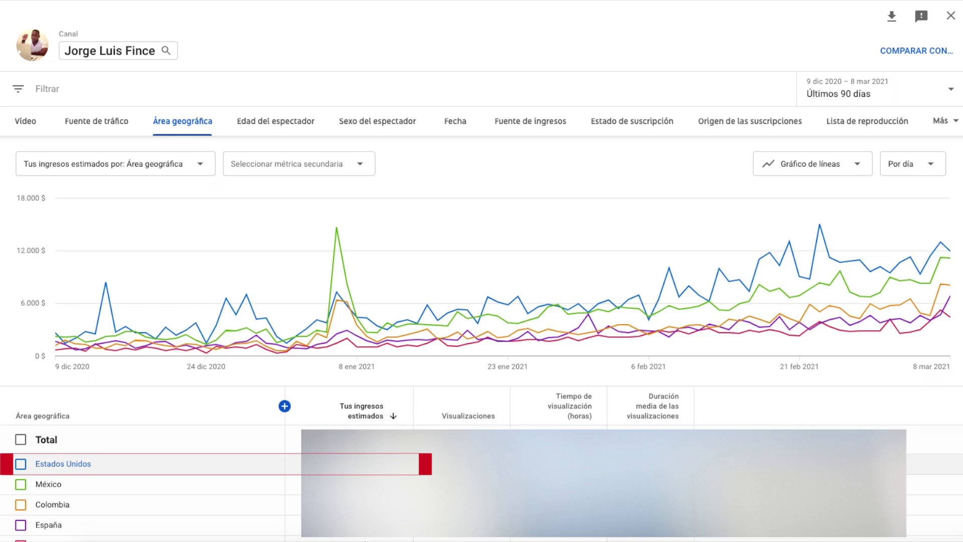
pyautogui.scroll(-1, 808, 208)
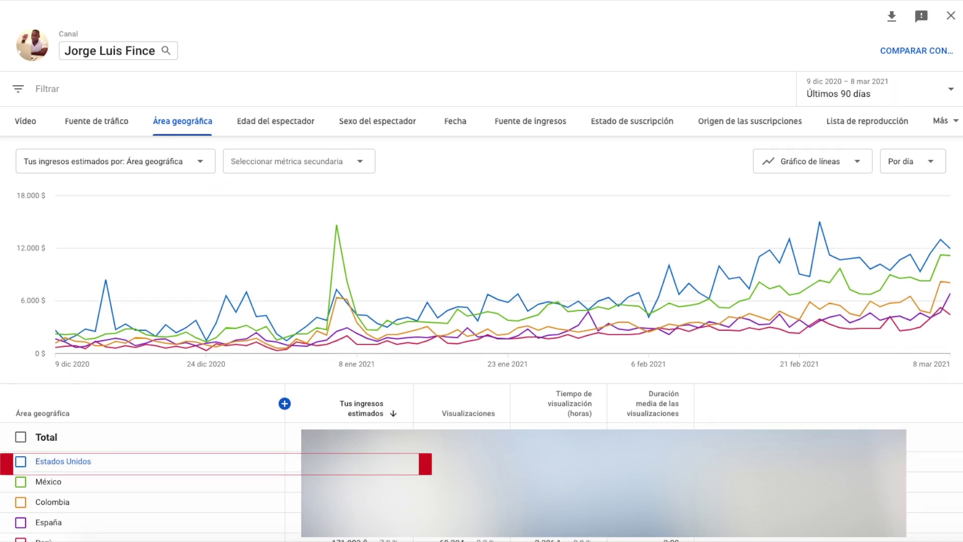